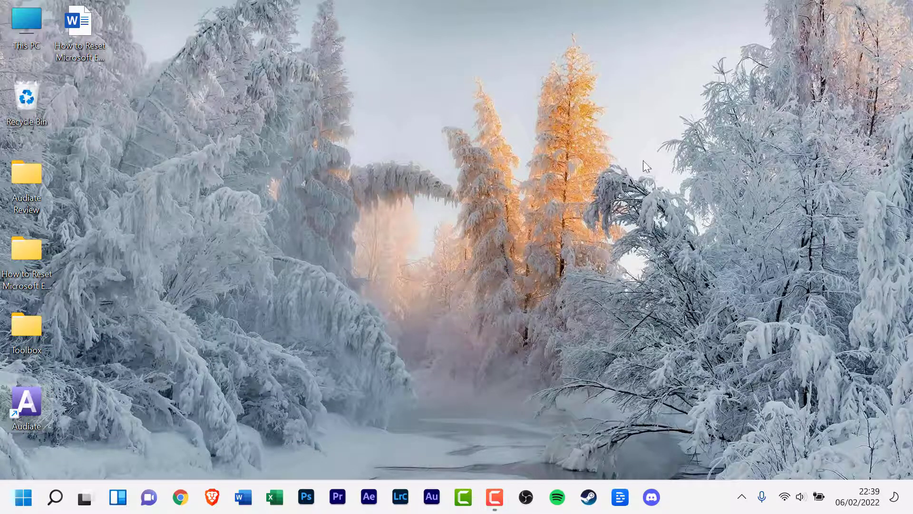
Launch Audiate, continue the trial past the welcome dialog, and maximize the window.
{"action": "key", "text": "Return"}
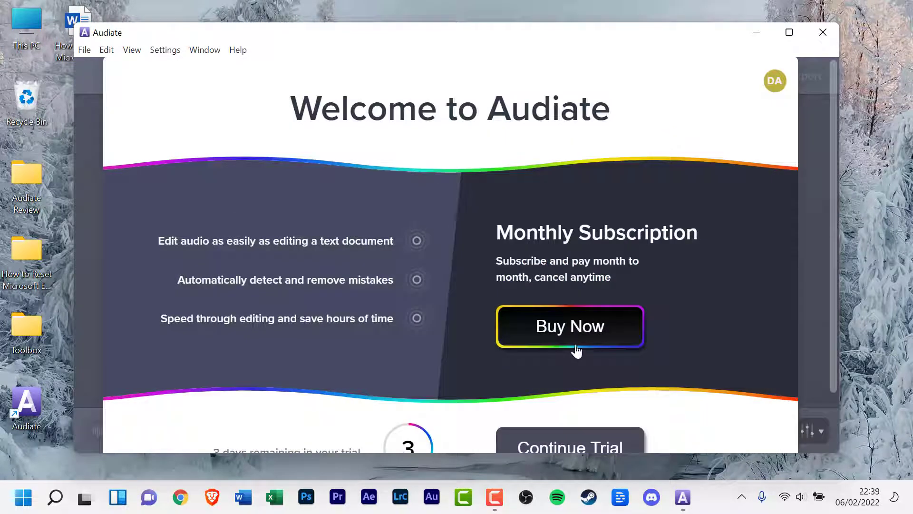
{"action": "scroll", "coordinate": [572, 357], "scroll_direction": "down", "scroll_amount": 2}
{"action": "left_click", "coordinate": [571, 380]}
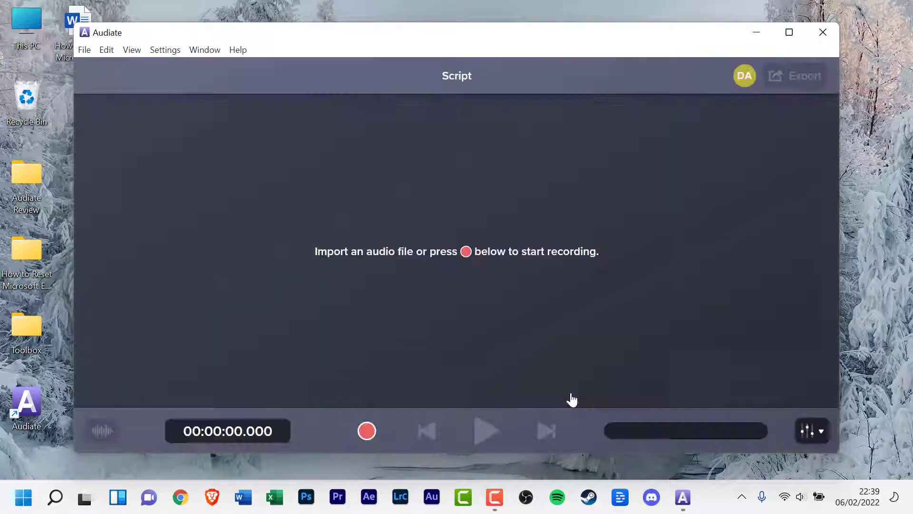
{"action": "left_click", "coordinate": [789, 32]}
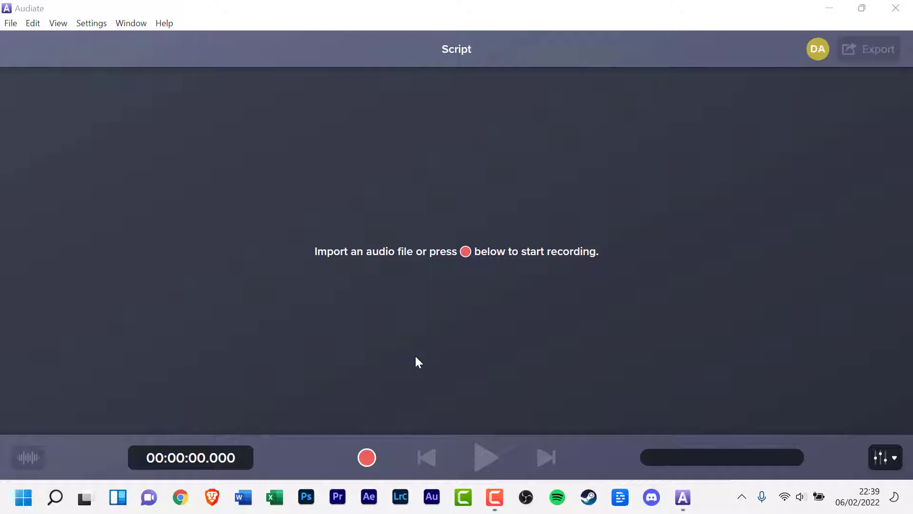
Record a voice narration of about 44 seconds, then stop so it is transcribed.
{"action": "left_click", "coordinate": [369, 459]}
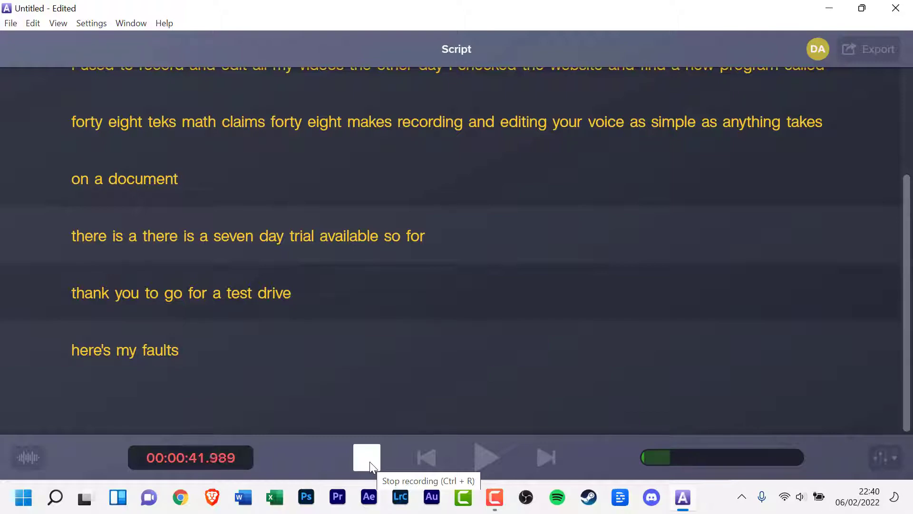
{"action": "left_click", "coordinate": [369, 461]}
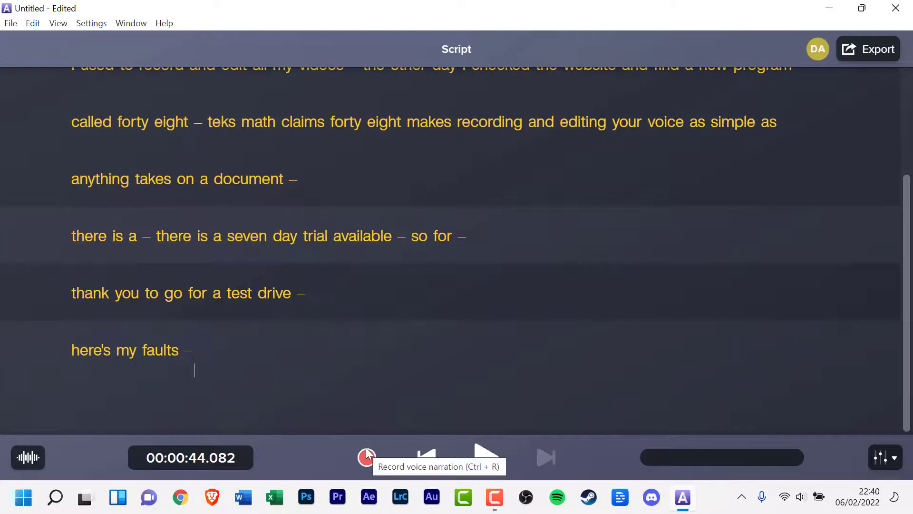
Scroll the script up to its opening line, 'many of you may not be aware'.
{"action": "scroll", "coordinate": [401, 361], "scroll_direction": "up", "scroll_amount": 3}
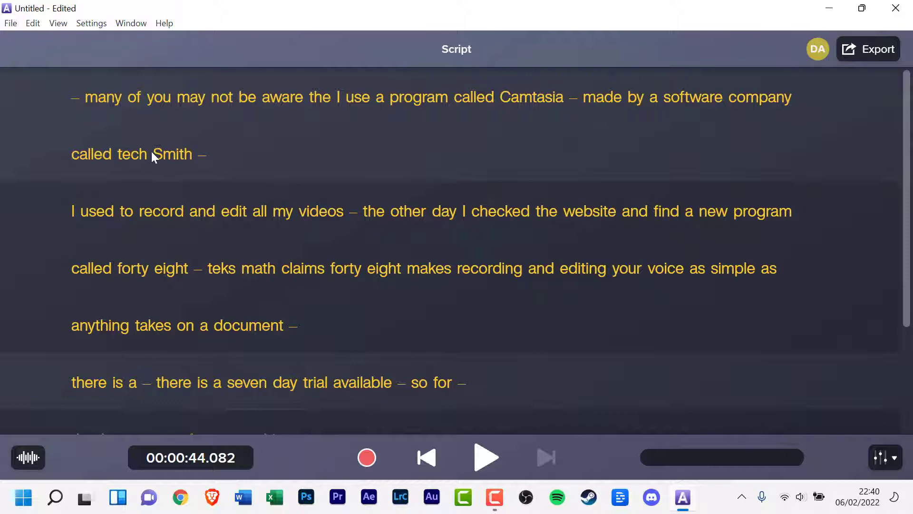
Combine the mistranscribed 'tech Smith' into the single custom word 'TechSmith'.
{"action": "left_click_drag", "start_coordinate": [152, 154], "coordinate": [172, 152]}
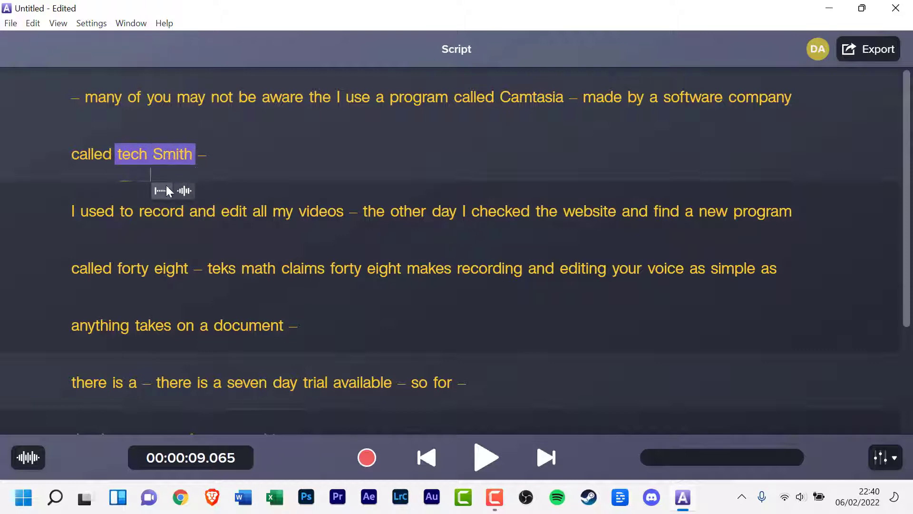
{"action": "right_click", "coordinate": [169, 155]}
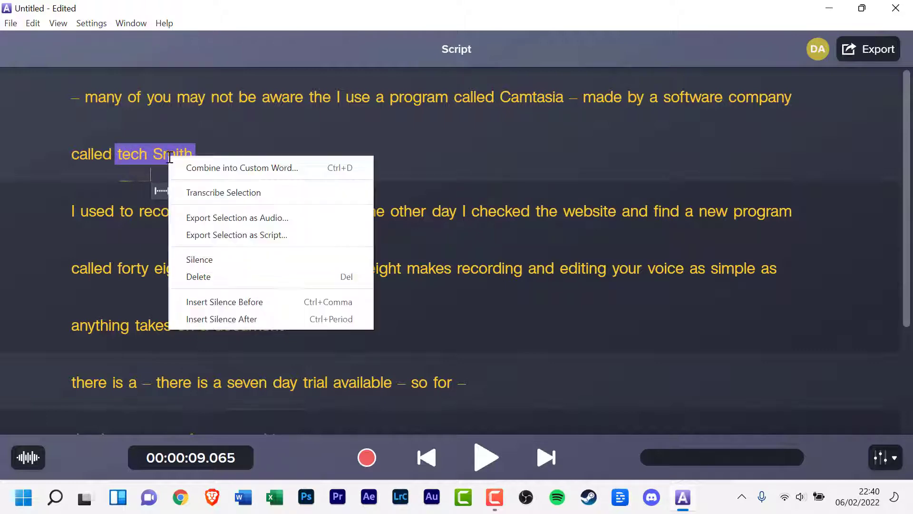
{"action": "left_click", "coordinate": [249, 168]}
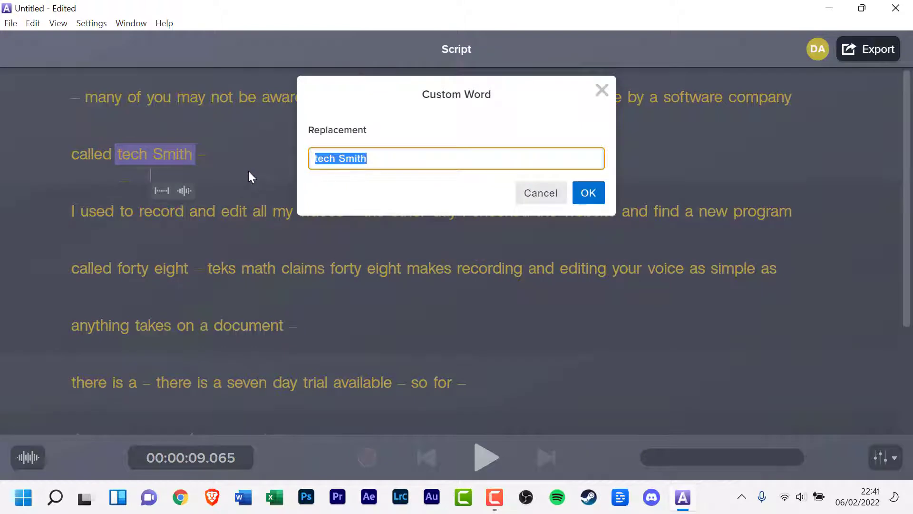
{"action": "type", "text": "Te"}
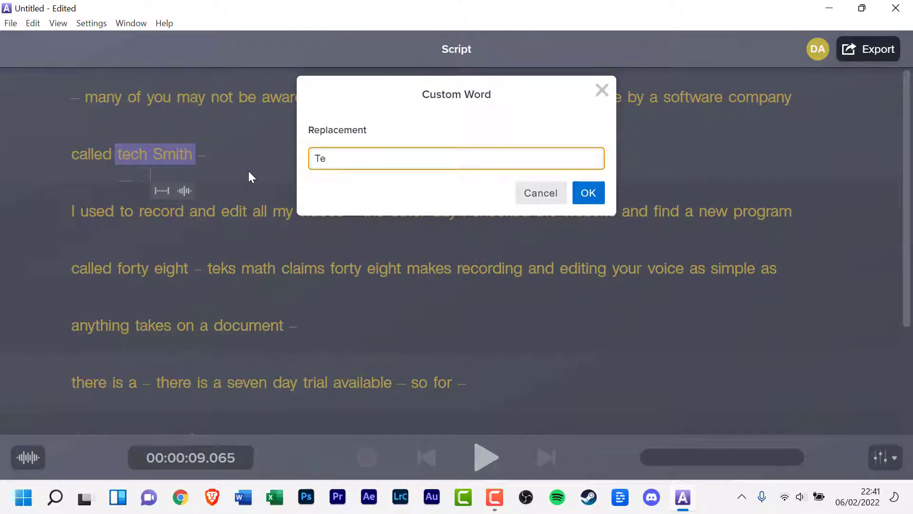
{"action": "type", "text": "chSmith"}
{"action": "left_click", "coordinate": [588, 195]}
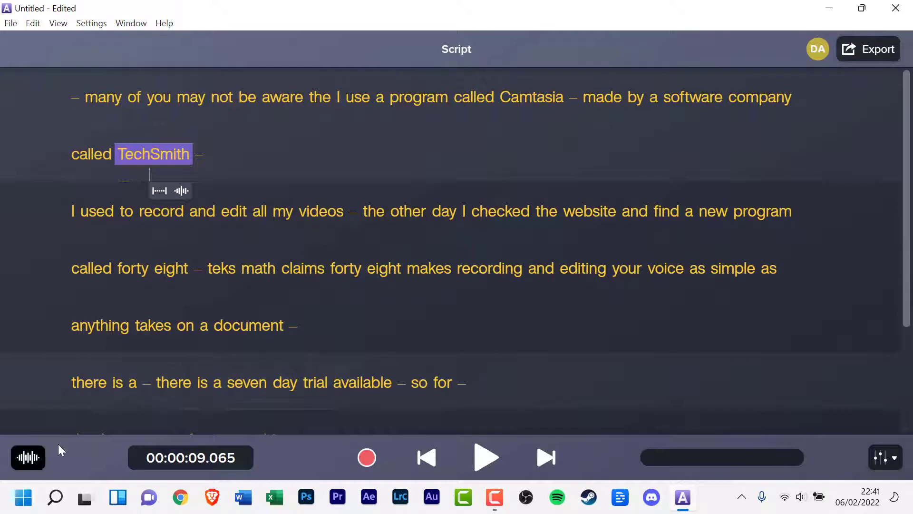
Open the Waveform Editor and place the playhead just before TechSmith.
{"action": "left_click", "coordinate": [29, 457]}
{"action": "left_click", "coordinate": [439, 315]}
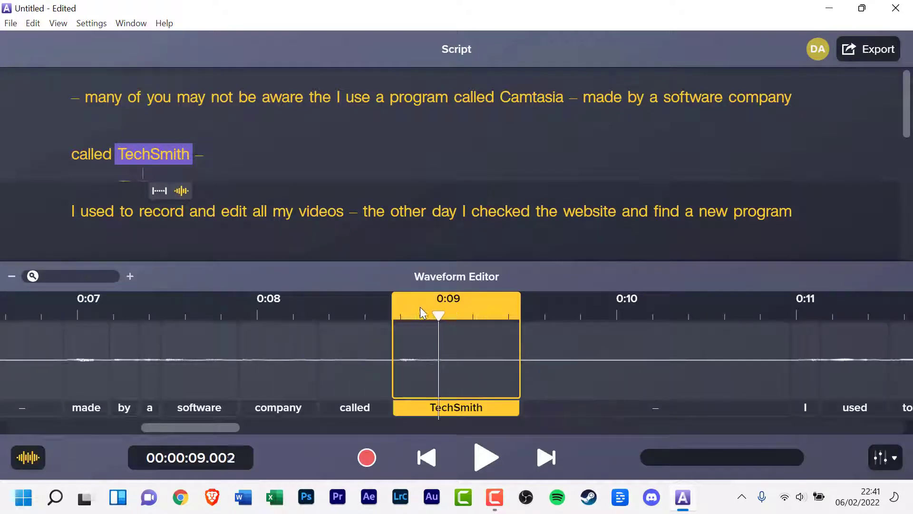
{"action": "left_click_drag", "start_coordinate": [421, 312], "coordinate": [490, 318]}
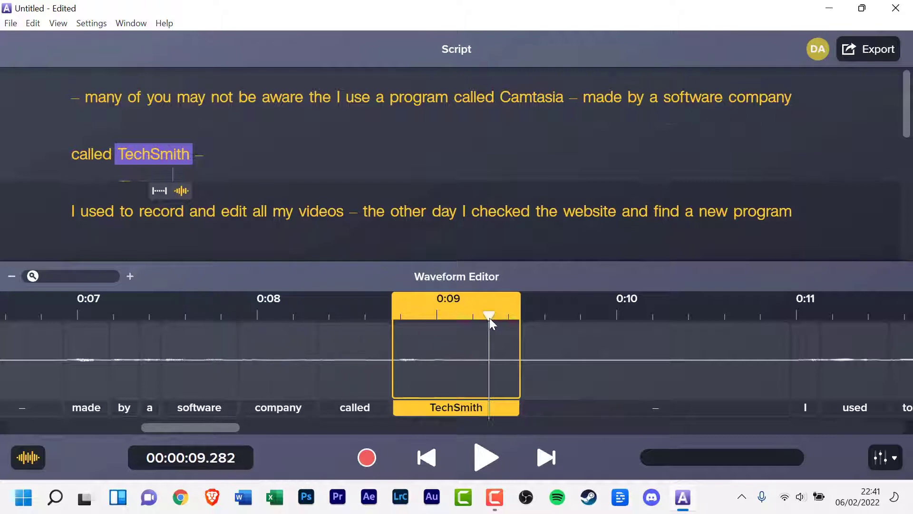
{"action": "left_click", "coordinate": [373, 302]}
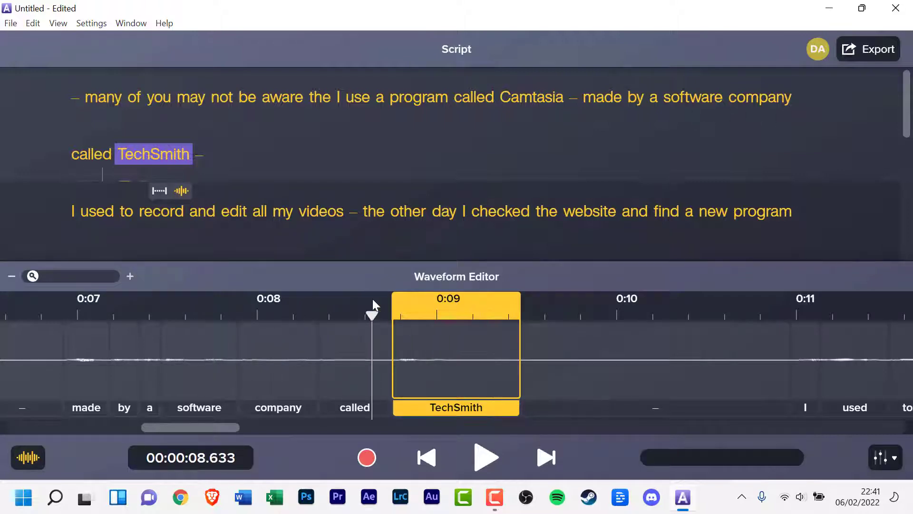
Zoom out to 0:00 and delete the leading pause before 'many of you'.
{"action": "left_click", "coordinate": [12, 276]}
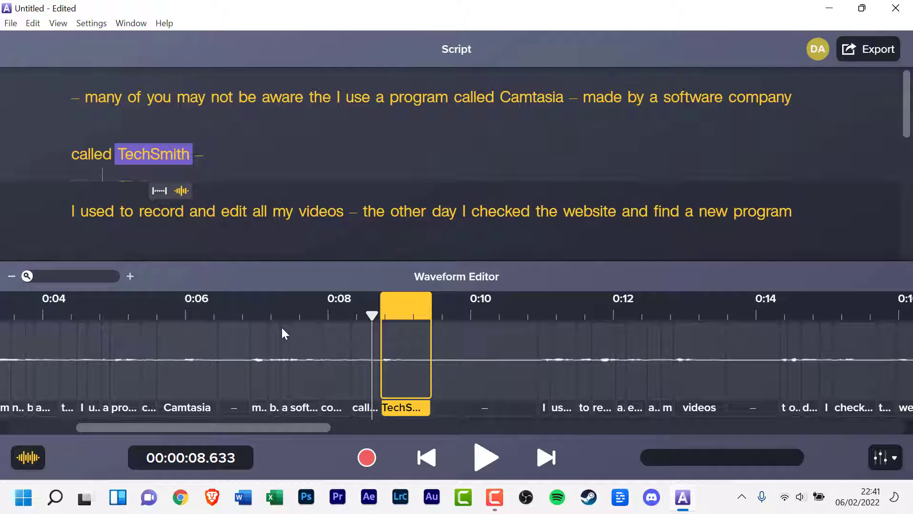
{"action": "left_click_drag", "start_coordinate": [260, 430], "coordinate": [122, 420]}
{"action": "left_click", "coordinate": [95, 397]}
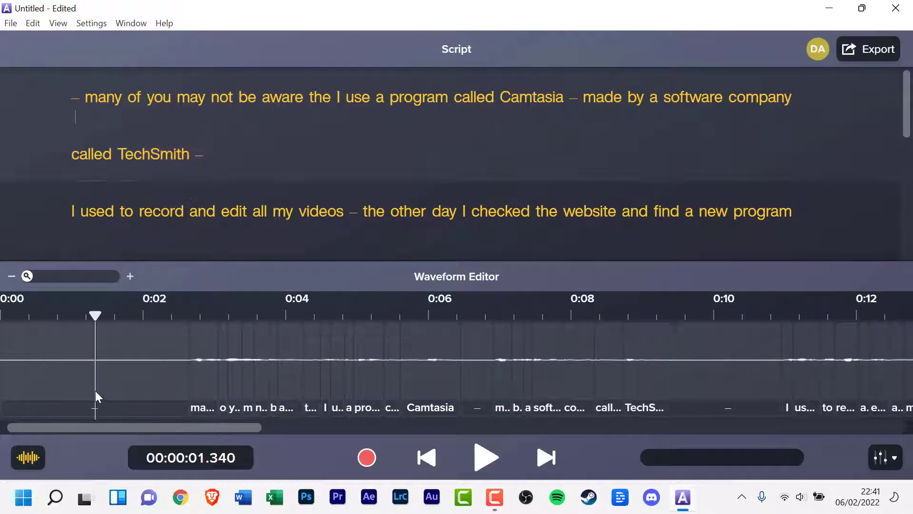
{"action": "left_click", "coordinate": [100, 408]}
{"action": "right_click", "coordinate": [102, 409]}
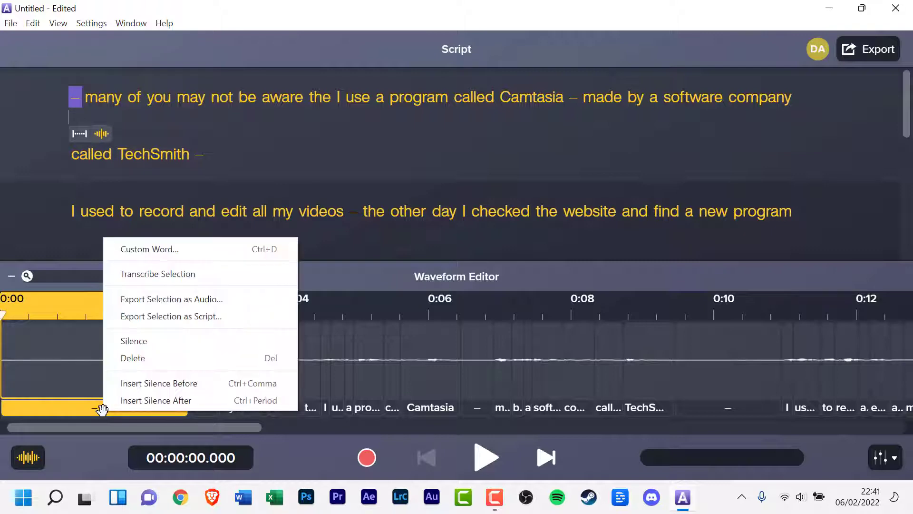
{"action": "left_click", "coordinate": [143, 358]}
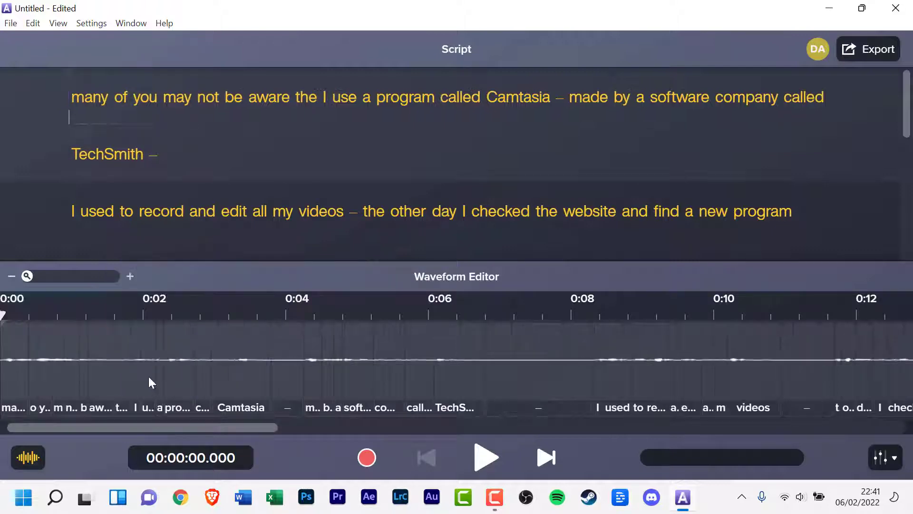
Replace the first word 'many' with the custom word 'Many', then close the Waveform Editor.
{"action": "double_click", "coordinate": [80, 99]}
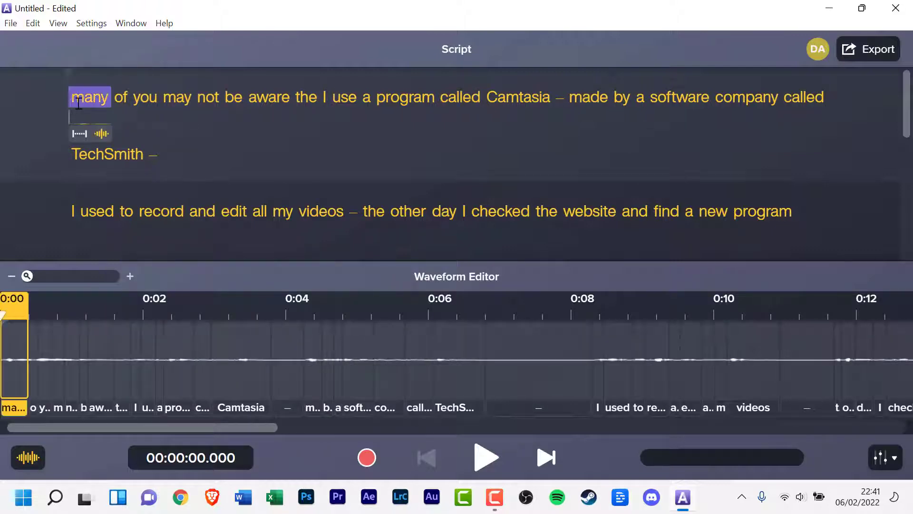
{"action": "right_click", "coordinate": [85, 97]}
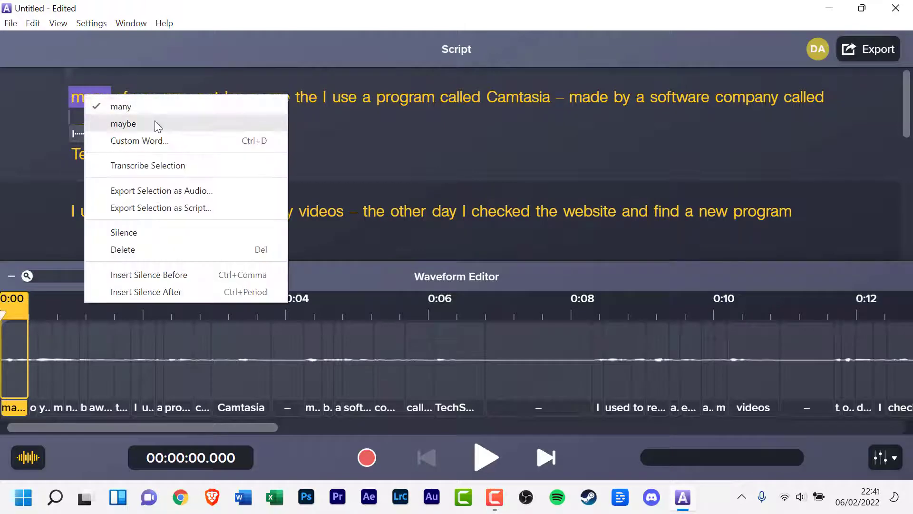
{"action": "left_click", "coordinate": [151, 140]}
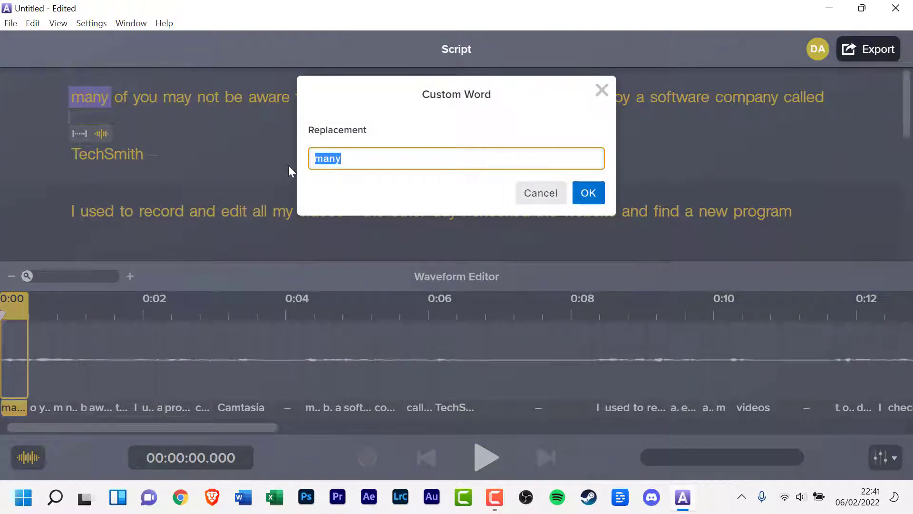
{"action": "left_click", "coordinate": [319, 158]}
{"action": "key", "text": "BackSpace"}
{"action": "type", "text": "M"}
{"action": "left_click", "coordinate": [588, 193]}
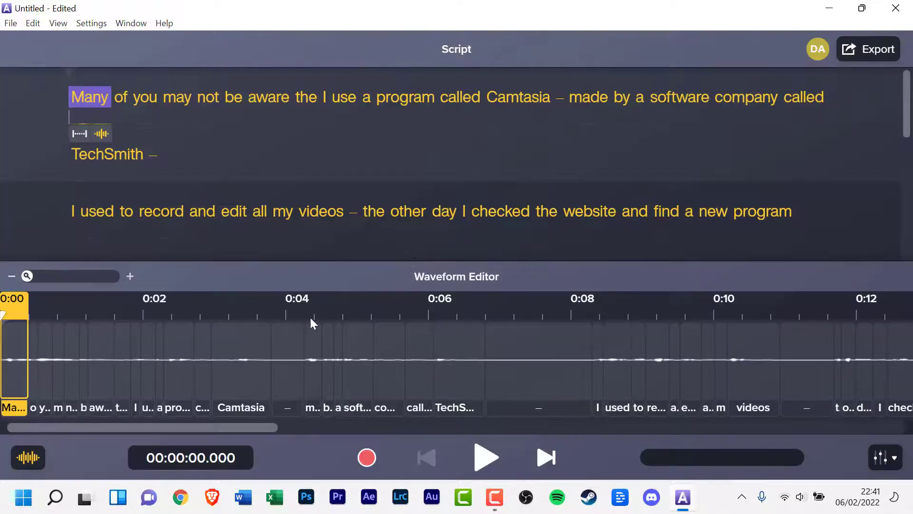
{"action": "left_click", "coordinate": [36, 460]}
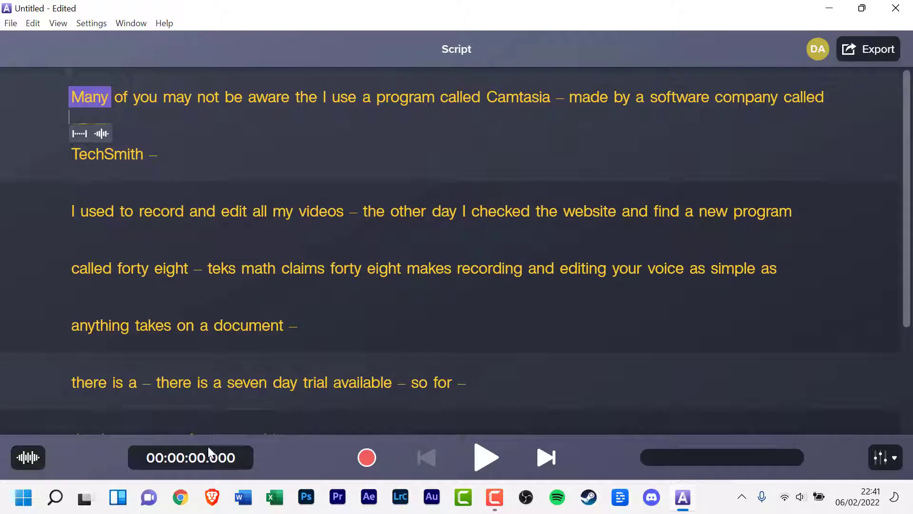
Add a Volume Leveler effect with the Natural preset.
{"action": "left_click", "coordinate": [895, 464]}
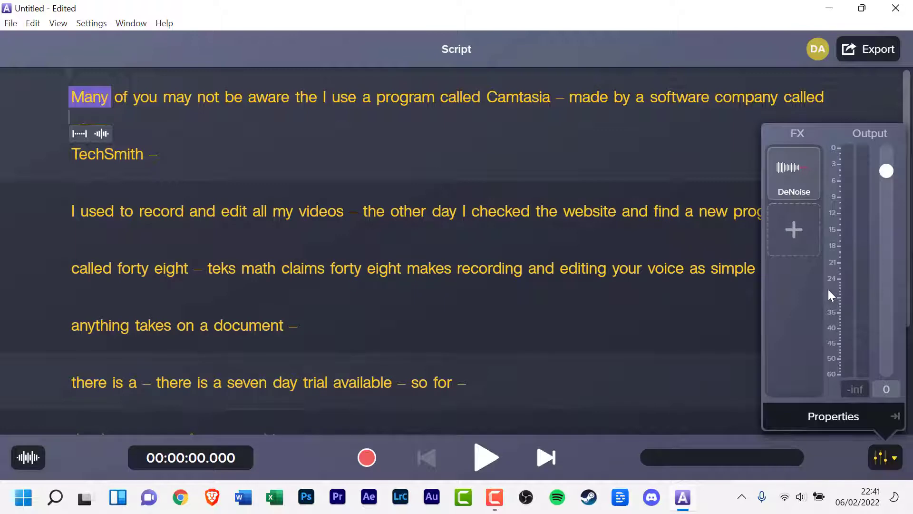
{"action": "left_click", "coordinate": [798, 236]}
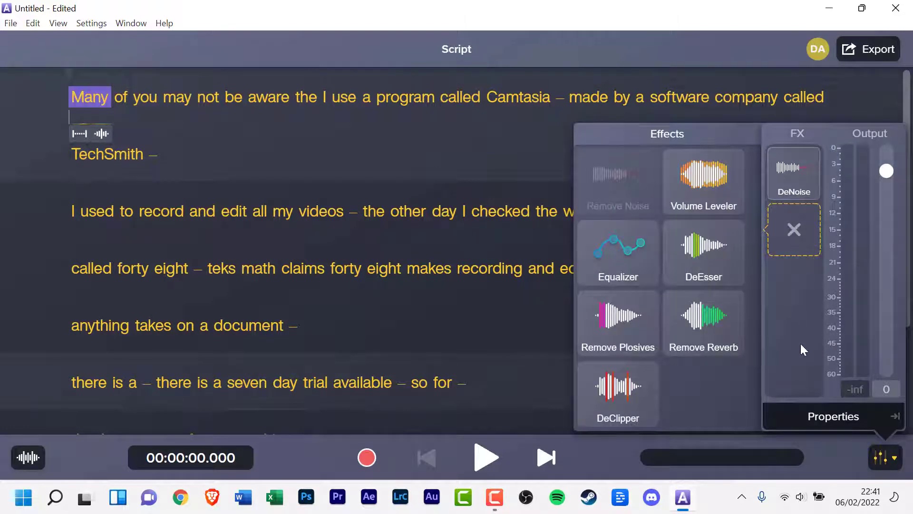
{"action": "left_click", "coordinate": [706, 192]}
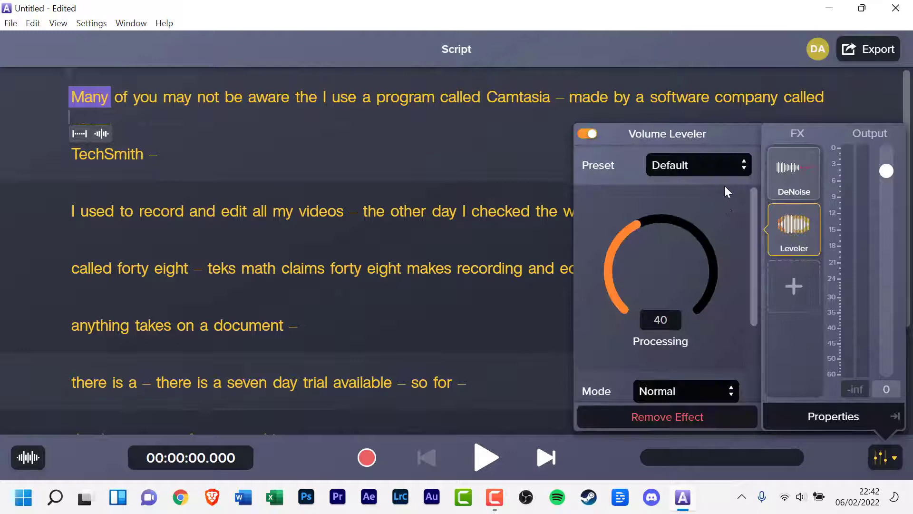
{"action": "left_click", "coordinate": [713, 165]}
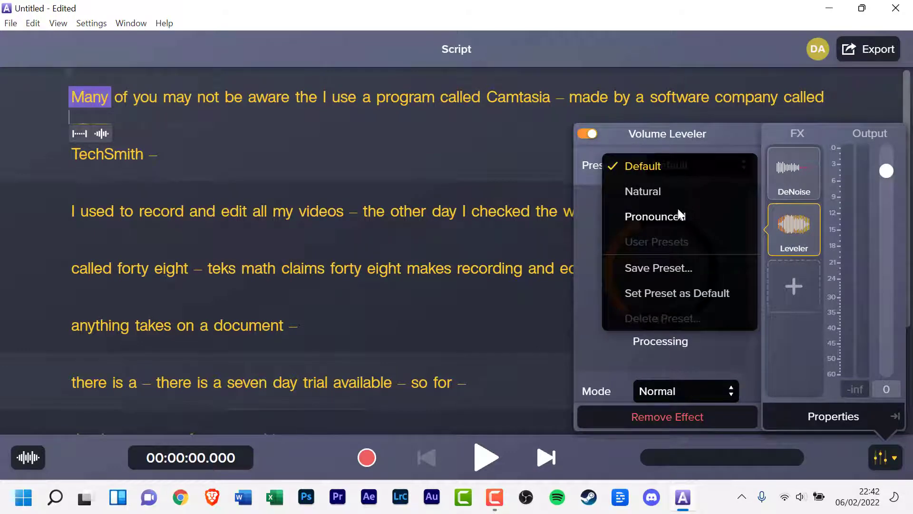
{"action": "left_click", "coordinate": [661, 190]}
Add an Equalizer effect set to the Improve Male Voice preset.
{"action": "left_click", "coordinate": [794, 286]}
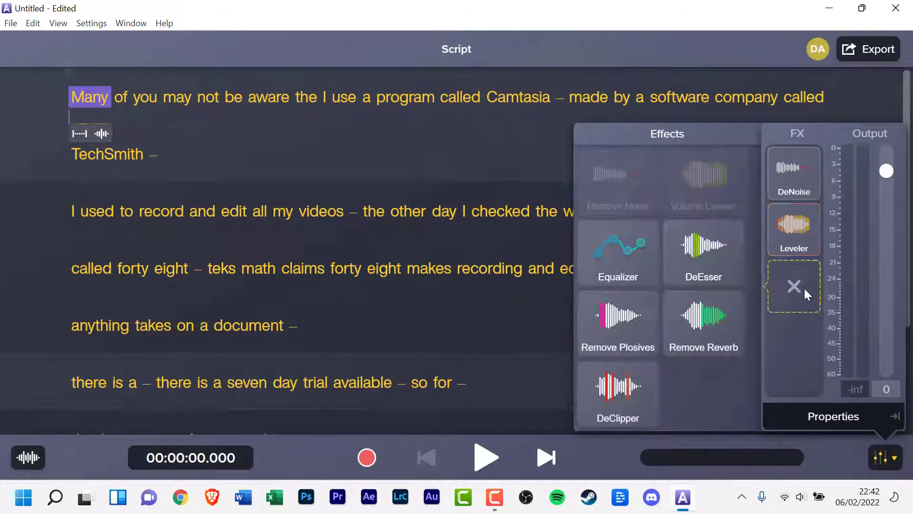
{"action": "left_click", "coordinate": [645, 275]}
{"action": "left_click", "coordinate": [709, 165]}
{"action": "left_click", "coordinate": [679, 358]}
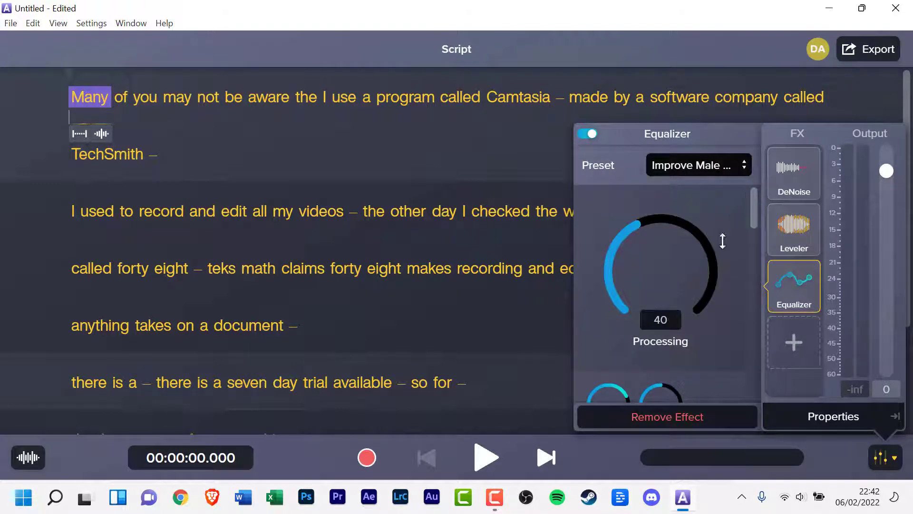
Add a DeEsser effect, keeping its Default preset.
{"action": "left_click", "coordinate": [788, 343]}
{"action": "left_click", "coordinate": [705, 251]}
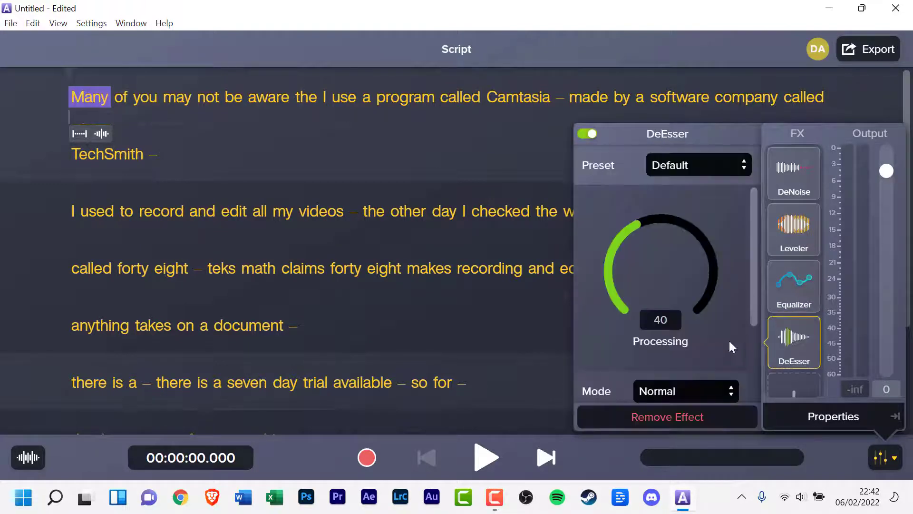
{"action": "left_click", "coordinate": [724, 167]}
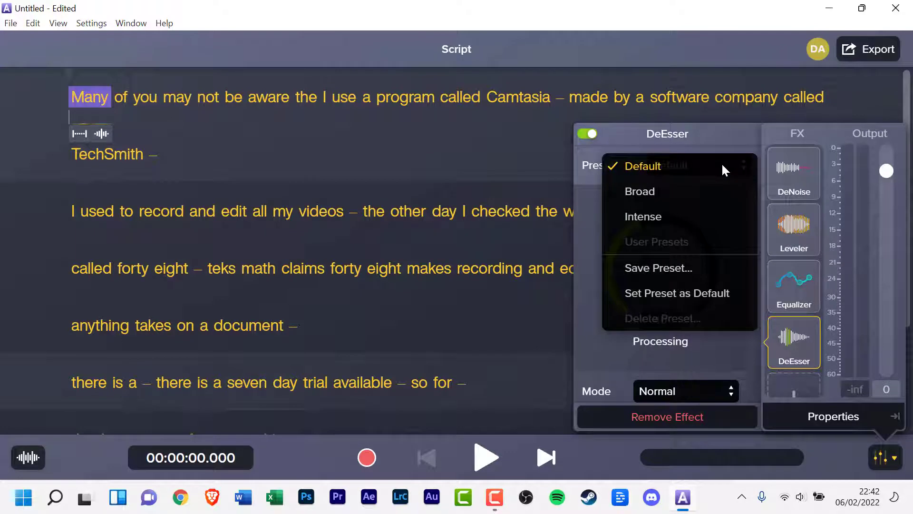
{"action": "left_click", "coordinate": [721, 164]}
Add Remove Plosives with the Softer Plosives preset.
{"action": "left_click", "coordinate": [793, 390]}
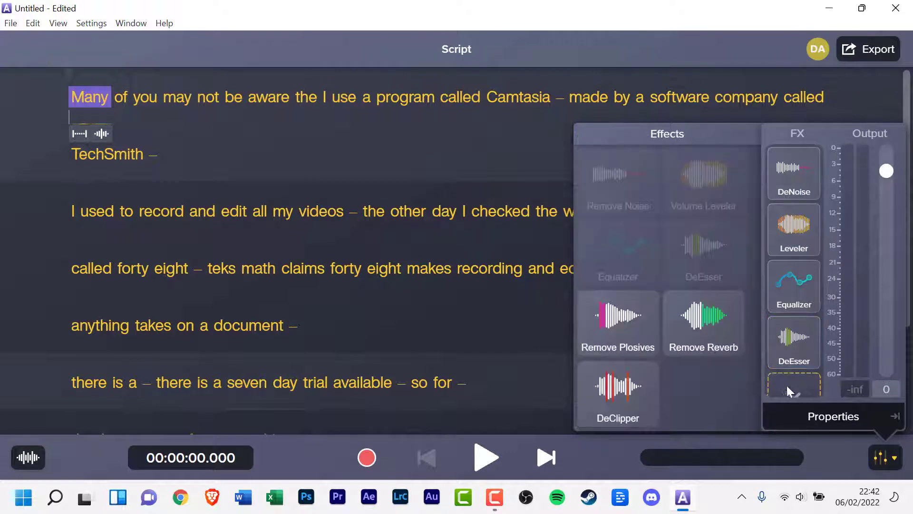
{"action": "left_click", "coordinate": [631, 334]}
{"action": "left_click", "coordinate": [717, 173]}
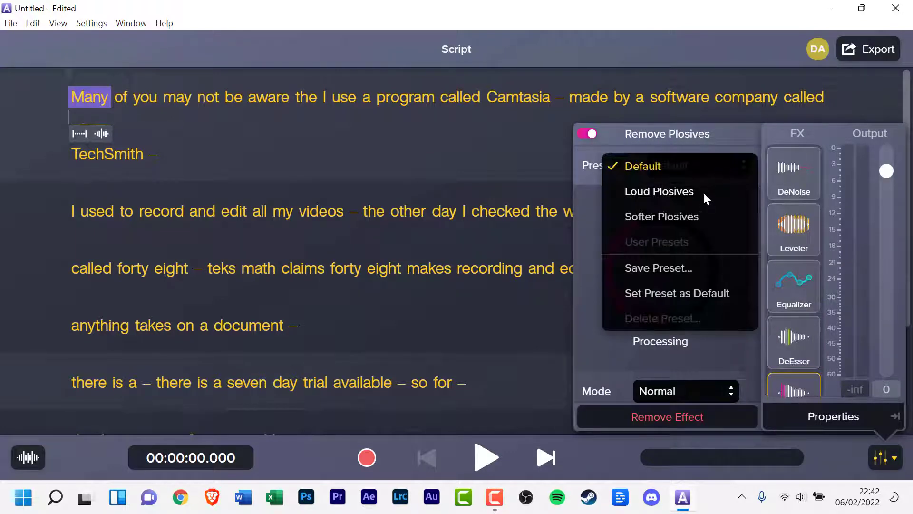
{"action": "left_click", "coordinate": [697, 214]}
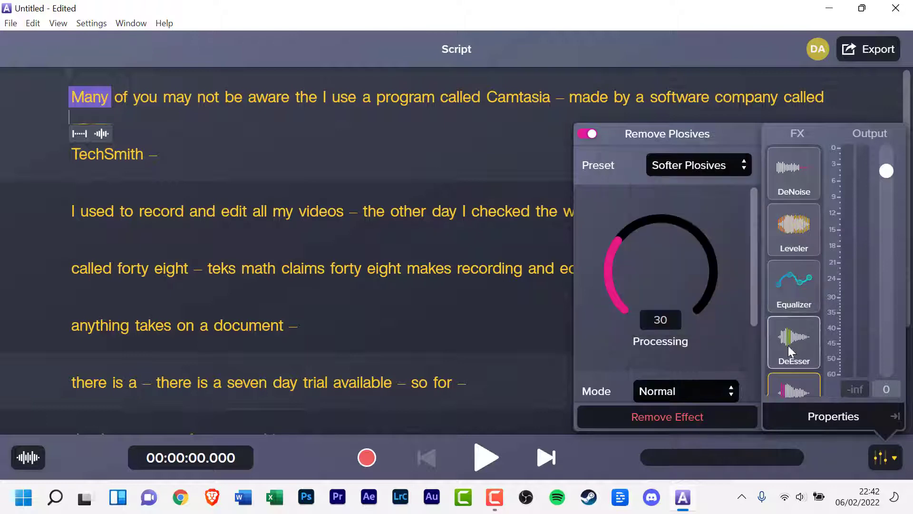
Add Remove Reverb, keeping its Default preset.
{"action": "left_click_drag", "start_coordinate": [755, 299], "coordinate": [756, 366]}
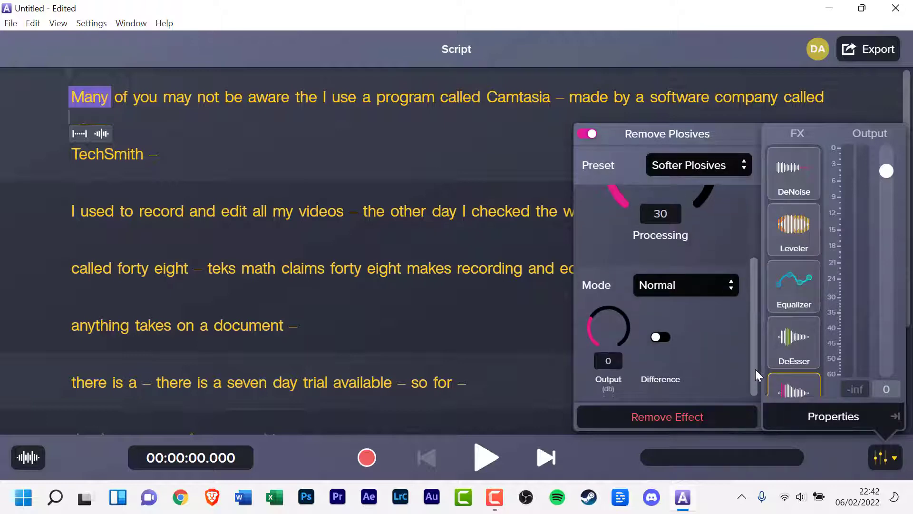
{"action": "scroll", "coordinate": [809, 358], "scroll_direction": "down", "scroll_amount": 2}
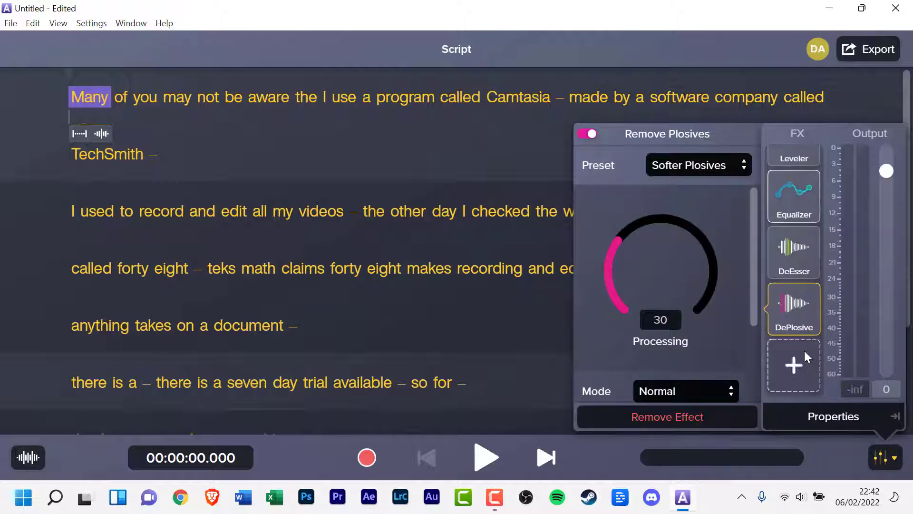
{"action": "left_click", "coordinate": [793, 361]}
{"action": "left_click", "coordinate": [709, 332]}
{"action": "left_click", "coordinate": [723, 166]}
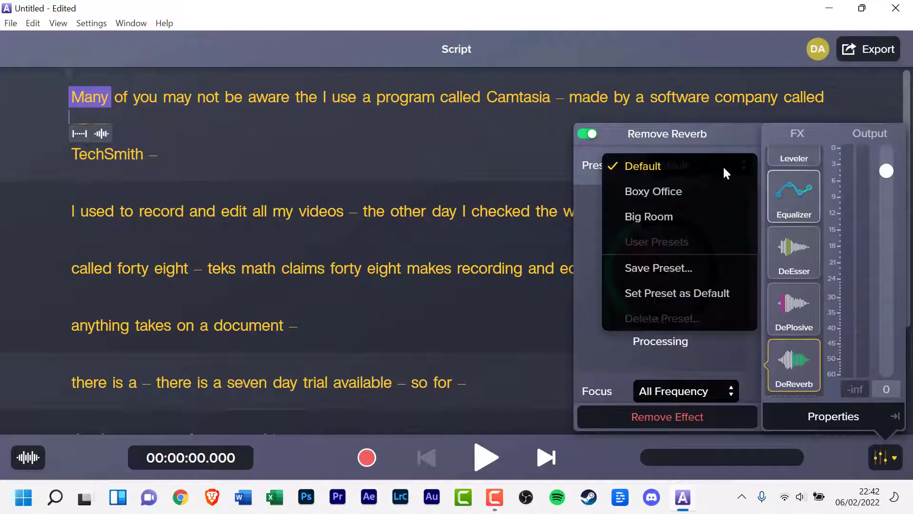
{"action": "left_click", "coordinate": [721, 165]}
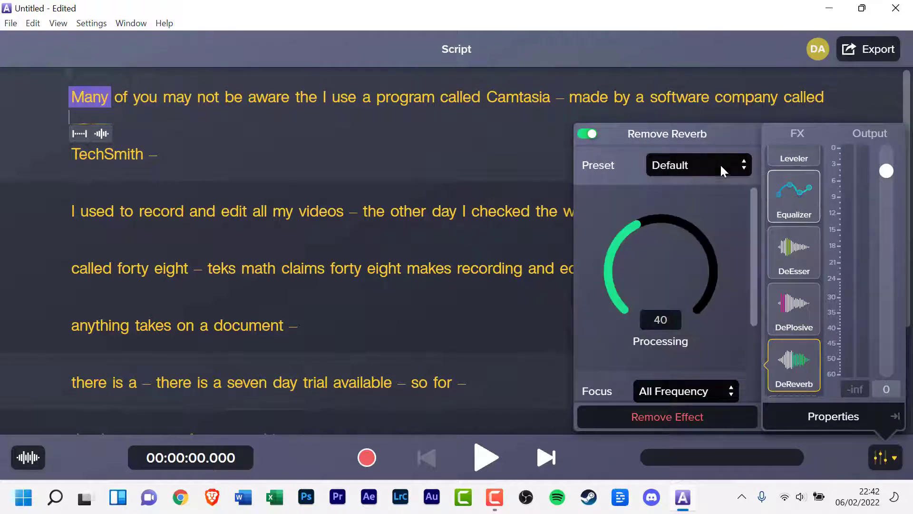
Add a DeClipper on the Extreme preset and close the effects panel.
{"action": "scroll", "coordinate": [818, 354], "scroll_direction": "down", "scroll_amount": 1}
{"action": "left_click", "coordinate": [799, 364]}
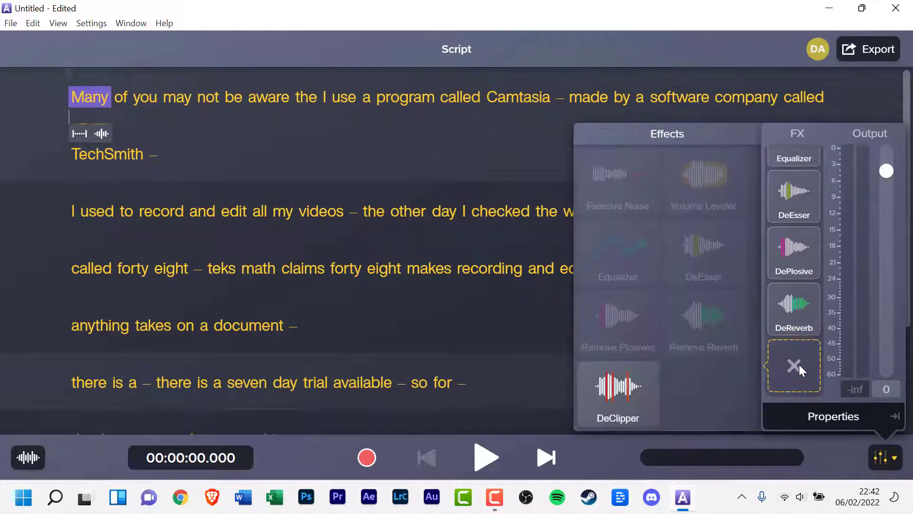
{"action": "left_click", "coordinate": [637, 402]}
{"action": "left_click", "coordinate": [724, 166]}
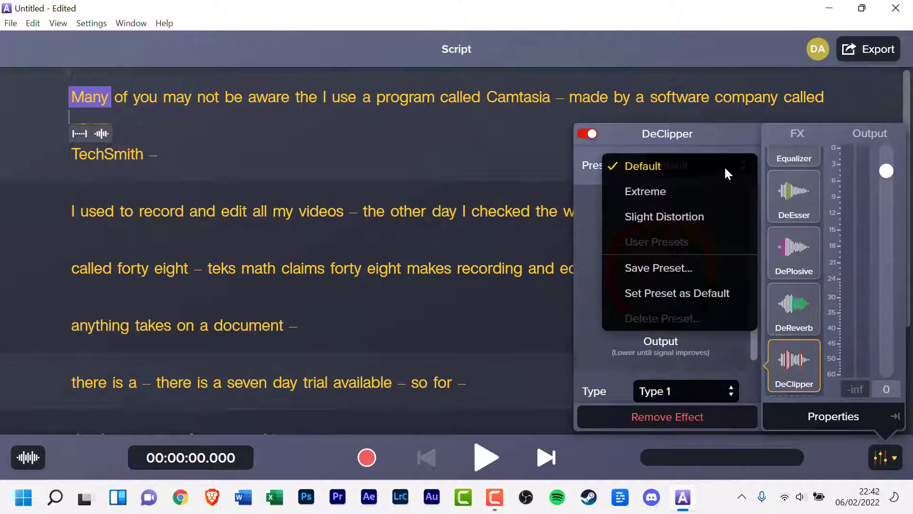
{"action": "left_click", "coordinate": [709, 186]}
{"action": "scroll", "coordinate": [815, 397], "scroll_direction": "down", "scroll_amount": 1}
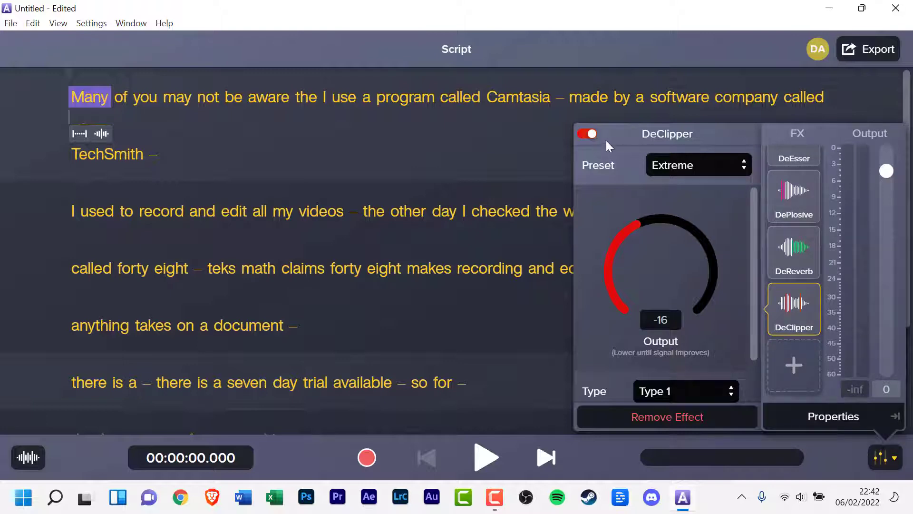
{"action": "left_click", "coordinate": [603, 457]}
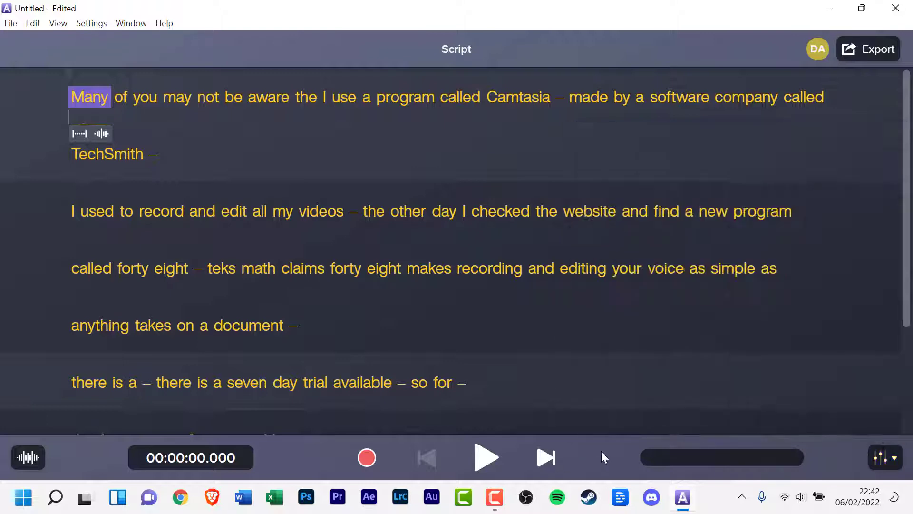
Play the effected narration and pause it at 00:00:11.300.
{"action": "left_click", "coordinate": [485, 458]}
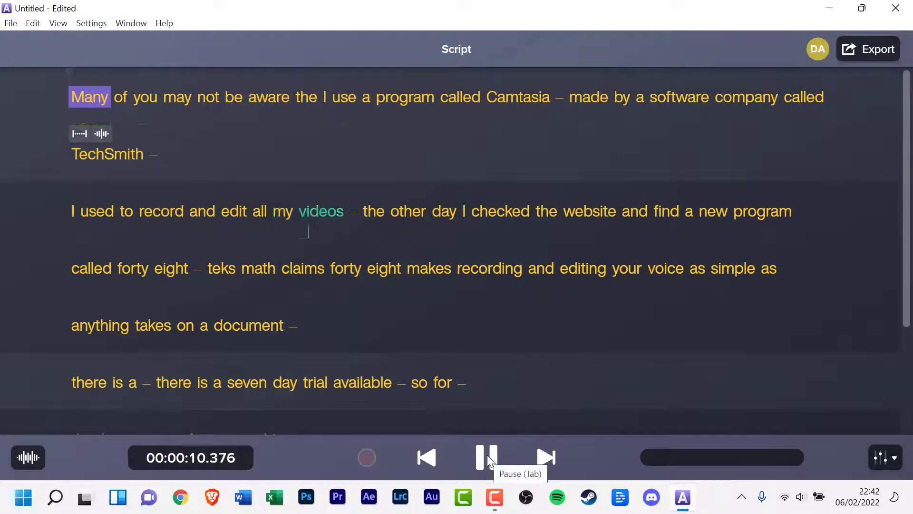
{"action": "left_click", "coordinate": [489, 458]}
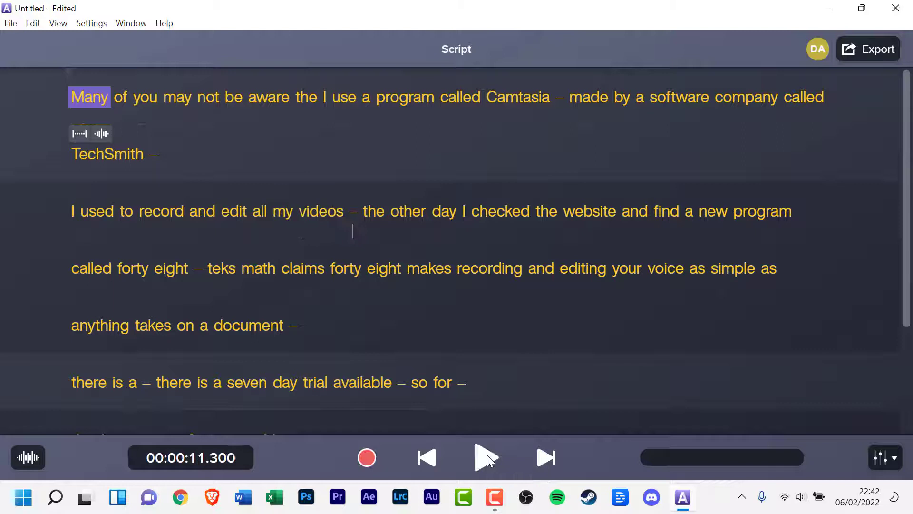
Remove the DeClipper effect from the voice effects chain.
{"action": "left_click", "coordinate": [888, 456]}
{"action": "scroll", "coordinate": [822, 350], "scroll_direction": "down", "scroll_amount": 3}
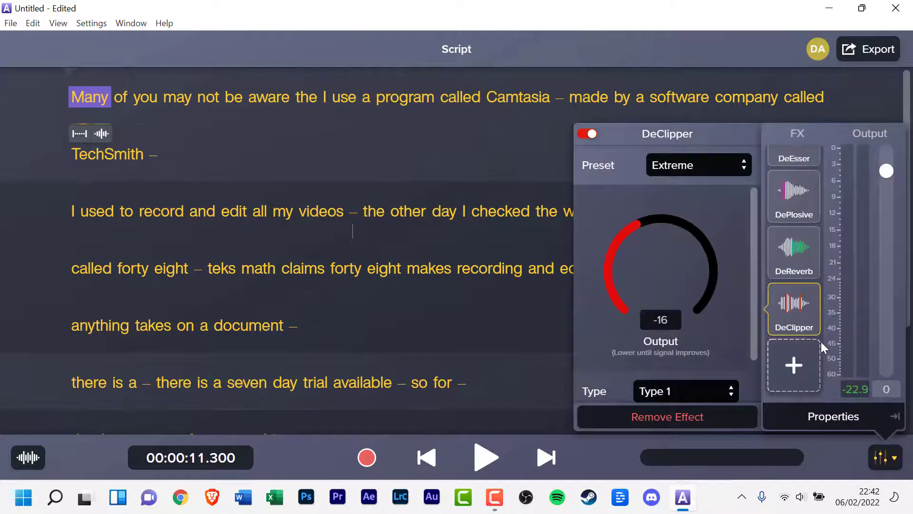
{"action": "left_click", "coordinate": [797, 309]}
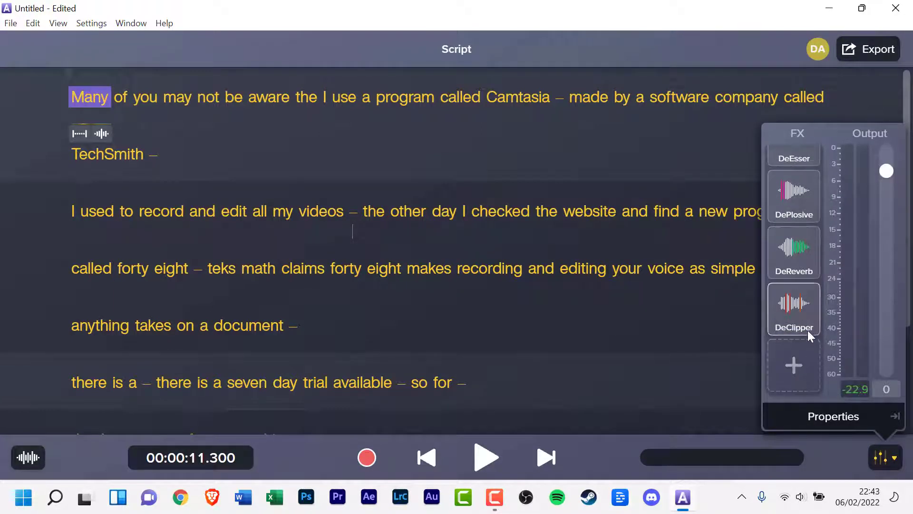
{"action": "left_click", "coordinate": [804, 323]}
{"action": "left_click", "coordinate": [681, 418]}
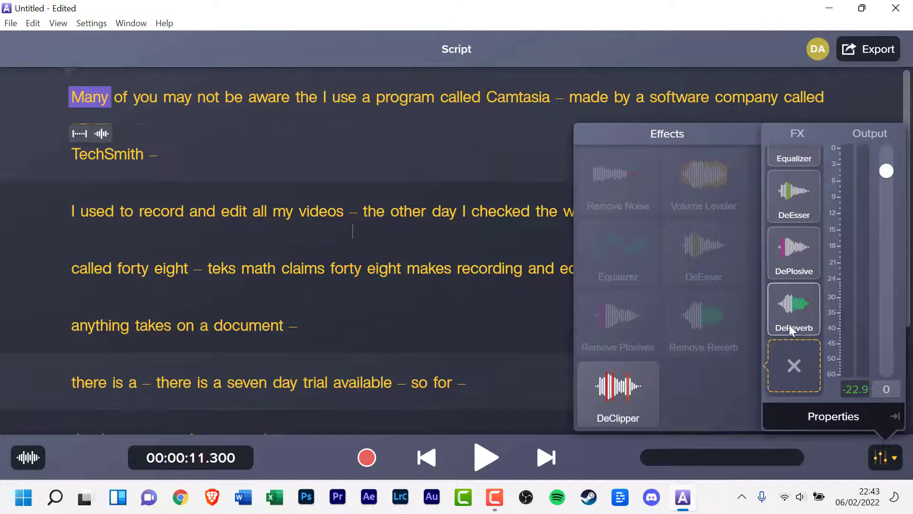
Remove the DeReverb effect and replay the narration from the start.
{"action": "left_click", "coordinate": [794, 307]}
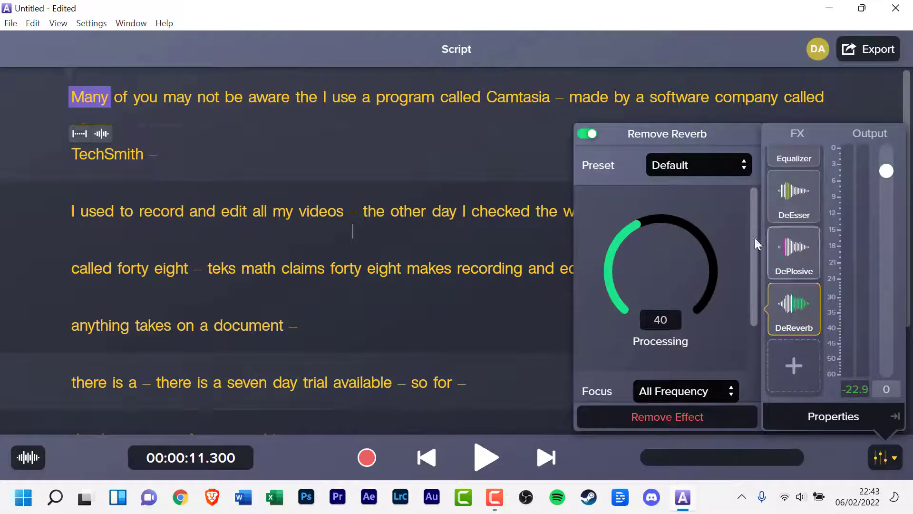
{"action": "left_click", "coordinate": [731, 167]}
{"action": "left_click", "coordinate": [732, 168]}
{"action": "left_click", "coordinate": [786, 318]}
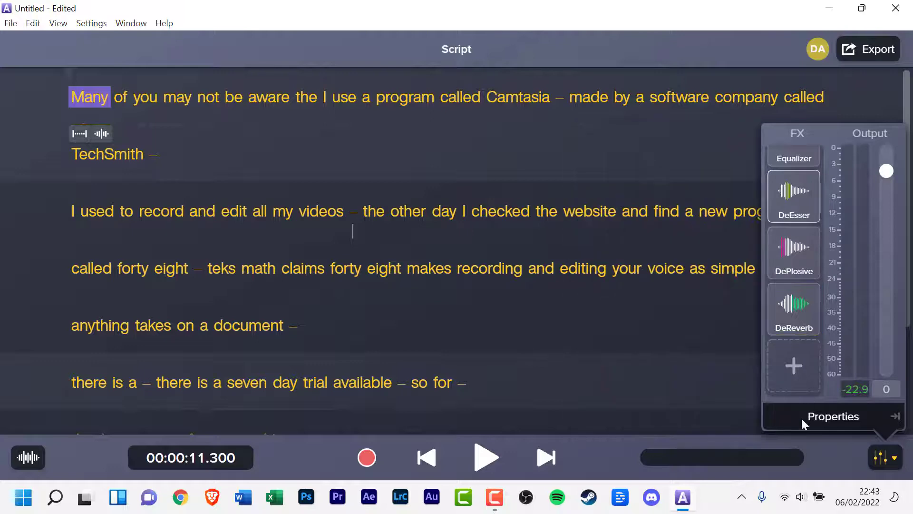
{"action": "left_click", "coordinate": [794, 310]}
{"action": "left_click", "coordinate": [708, 414]}
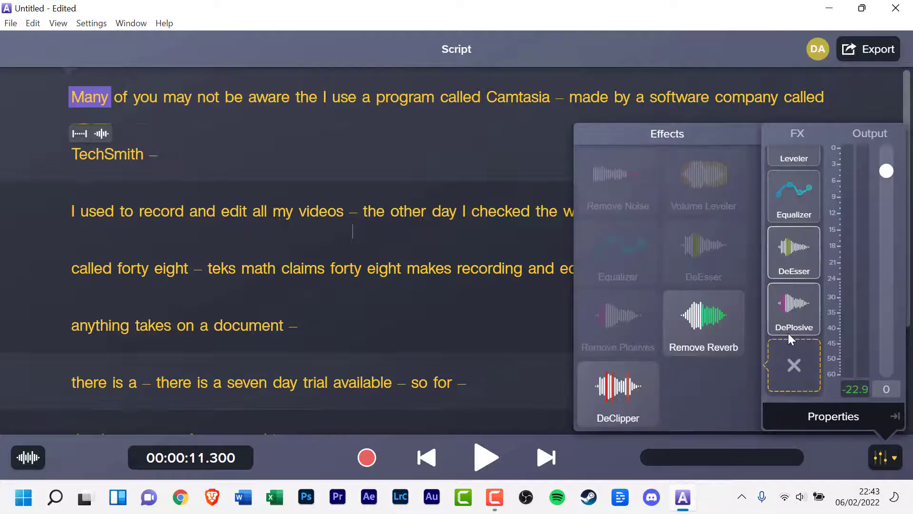
{"action": "left_click", "coordinate": [484, 459]}
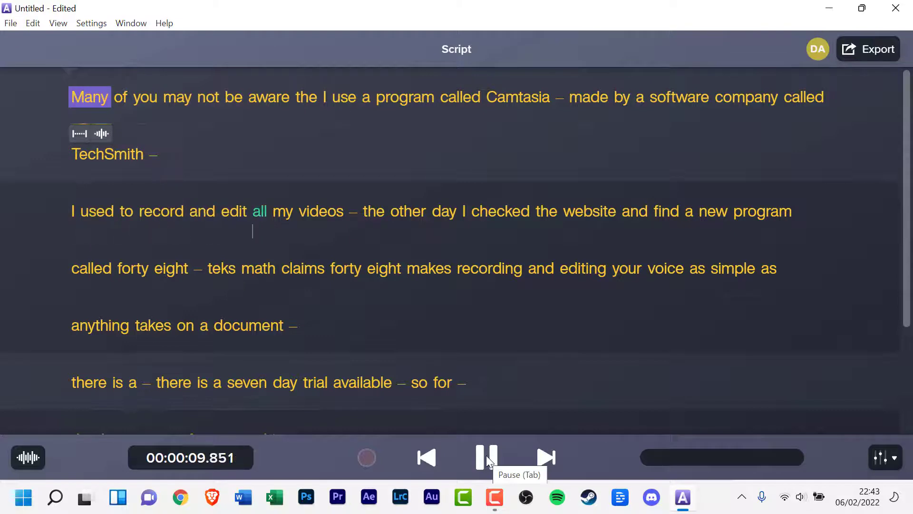
Pause playback at 00:00:11.366, bringing the Export to File and Export to Camtasia choices into view.
{"action": "left_click", "coordinate": [488, 460]}
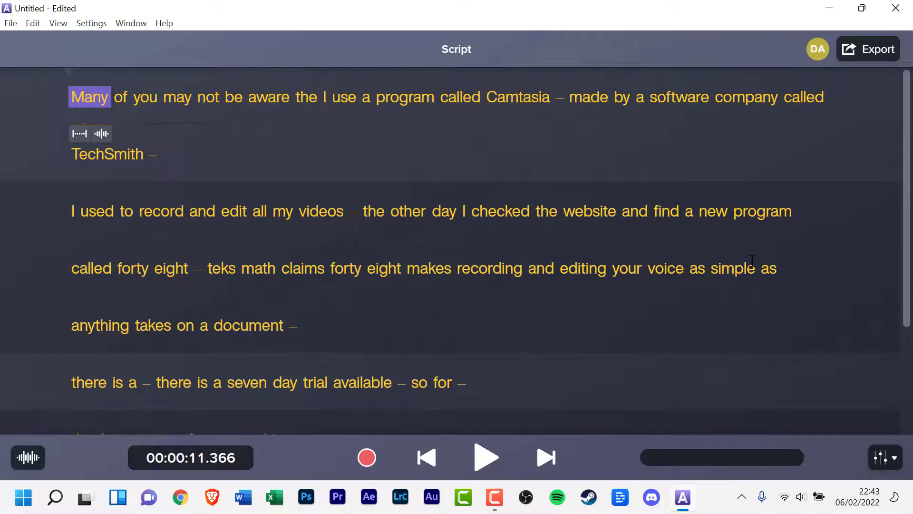
{"action": "left_click_drag", "start_coordinate": [908, 261], "coordinate": [907, 93]}
Export the narration to a WAV file named 'Audiate Review.wav'.
{"action": "left_click", "coordinate": [871, 59]}
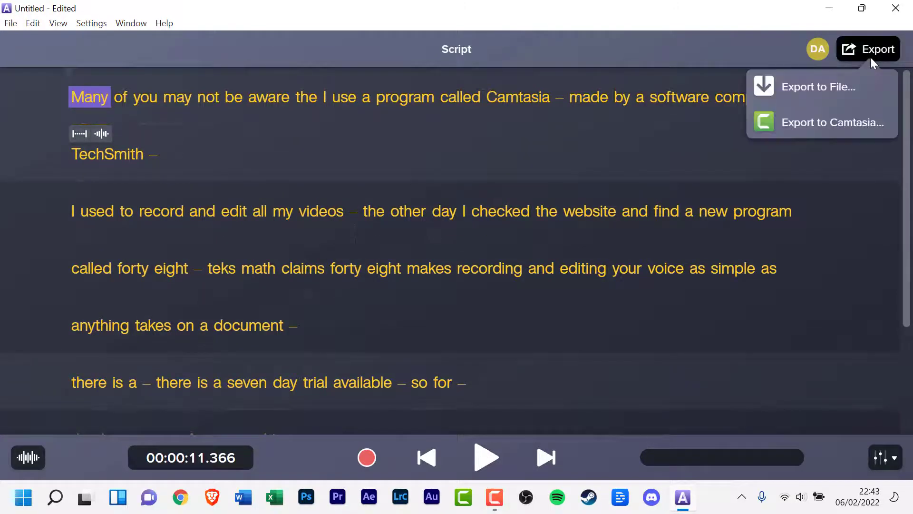
{"action": "left_click", "coordinate": [807, 94]}
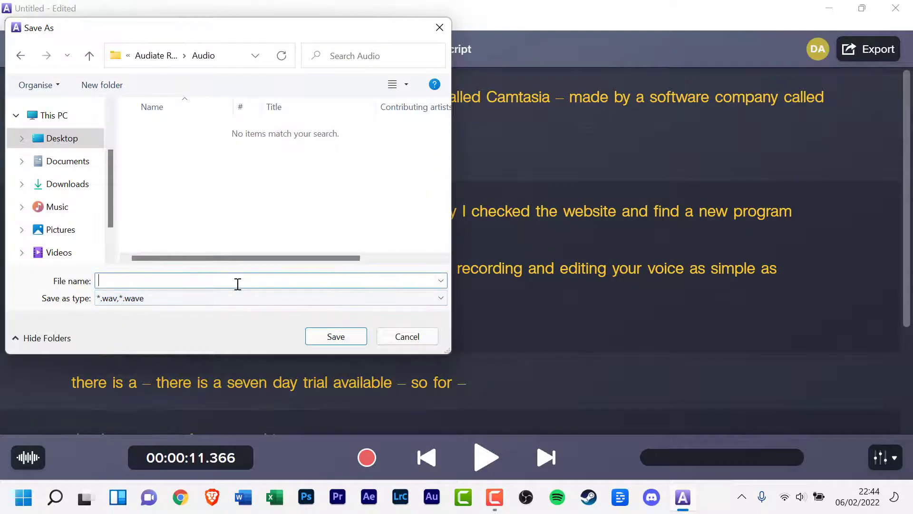
{"action": "type", "text": "Audiate"}
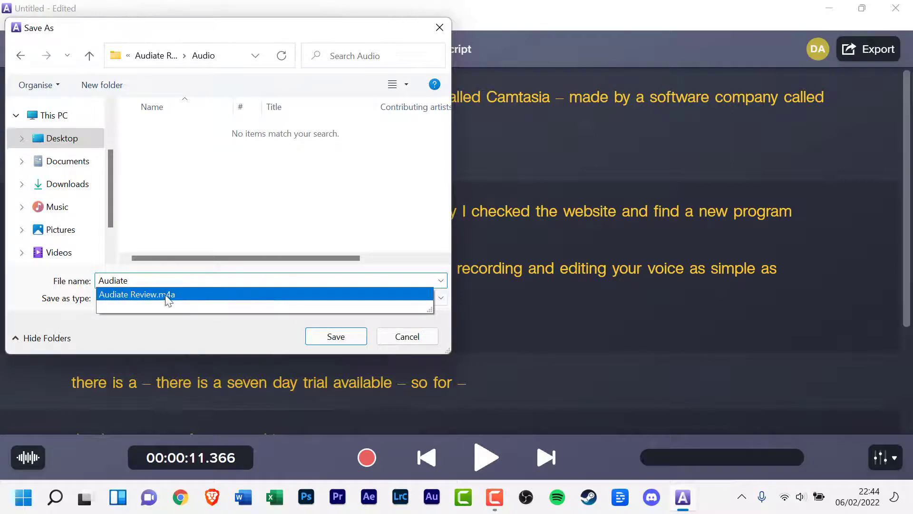
{"action": "type", "text": " Review"}
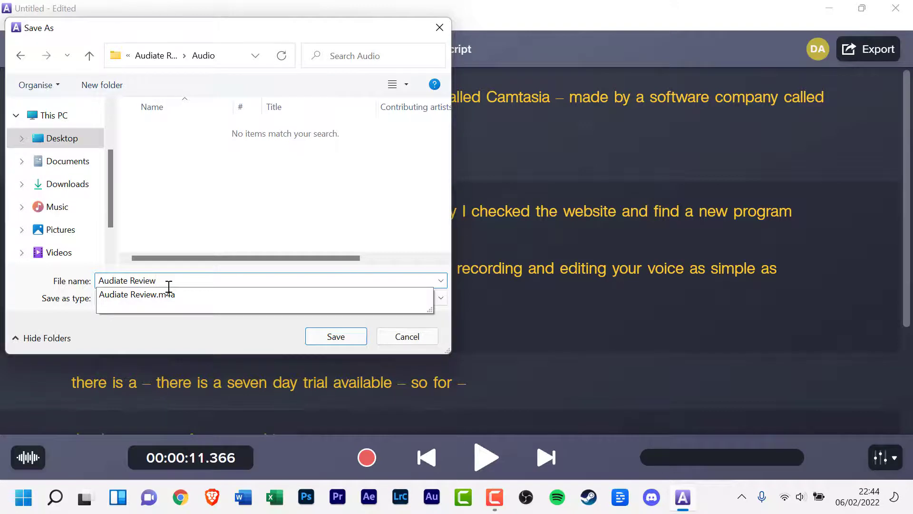
{"action": "left_click", "coordinate": [335, 336]}
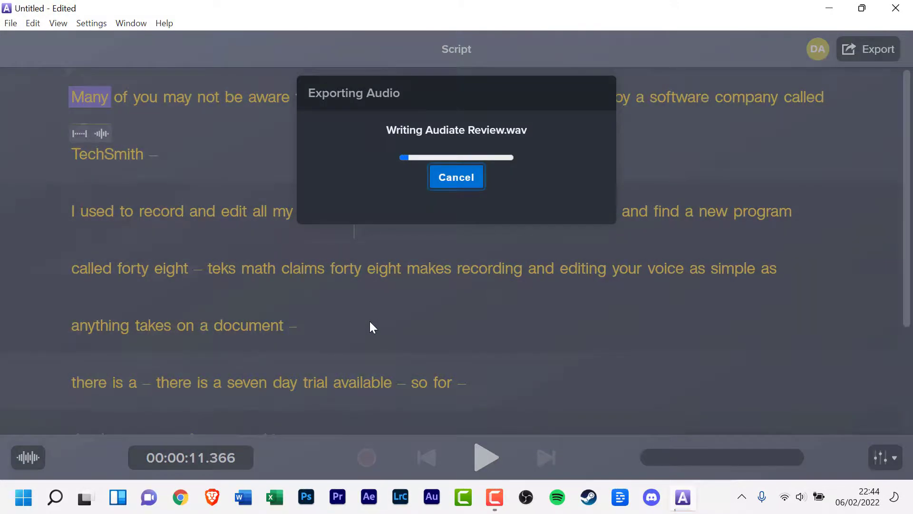